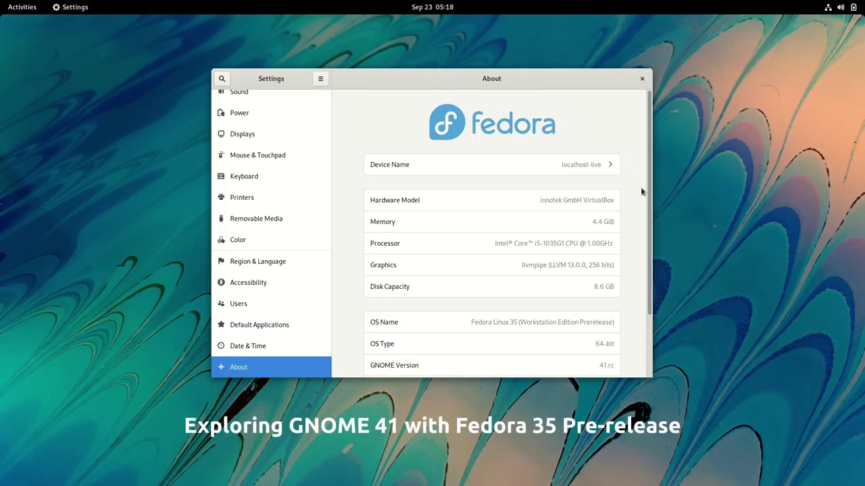
Scroll through the About panel's system details in GNOME Settings
drag(650, 201, 649, 269)
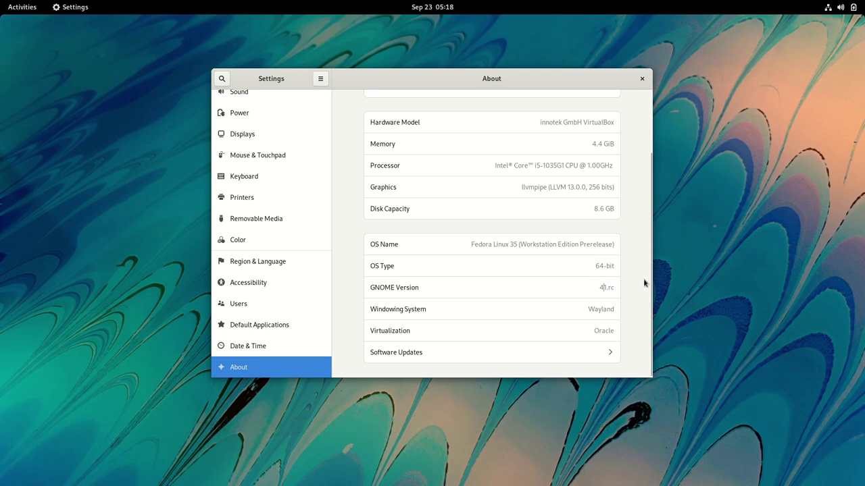
scroll(652, 285, up, 5)
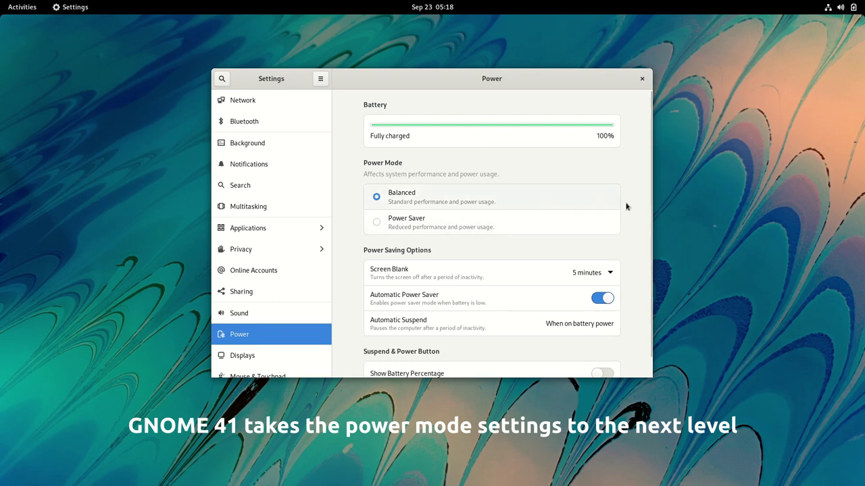
Select Power Saver mode on the Settings Power page and move the window aside
scroll(651, 272, down, 1)
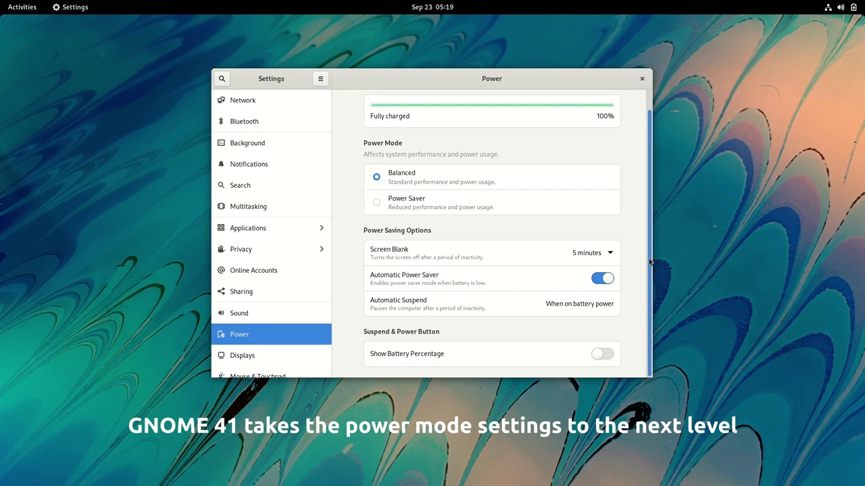
scroll(645, 222, up, 1)
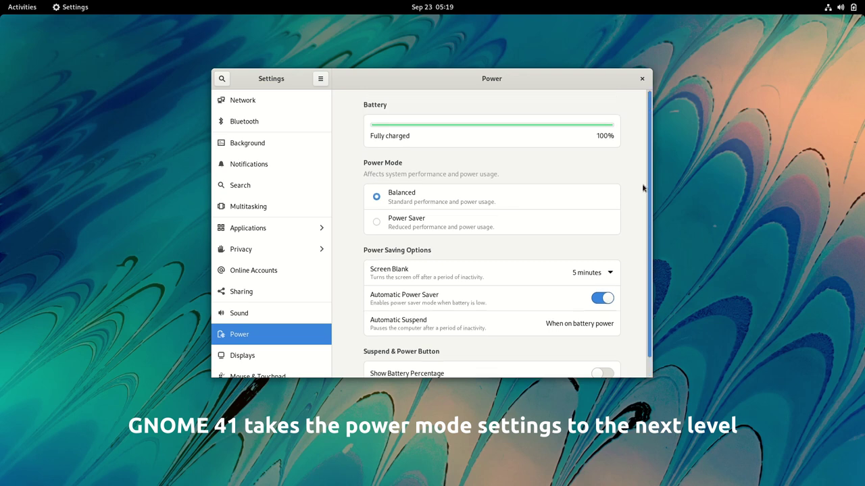
click(444, 228)
drag(496, 84, 395, 114)
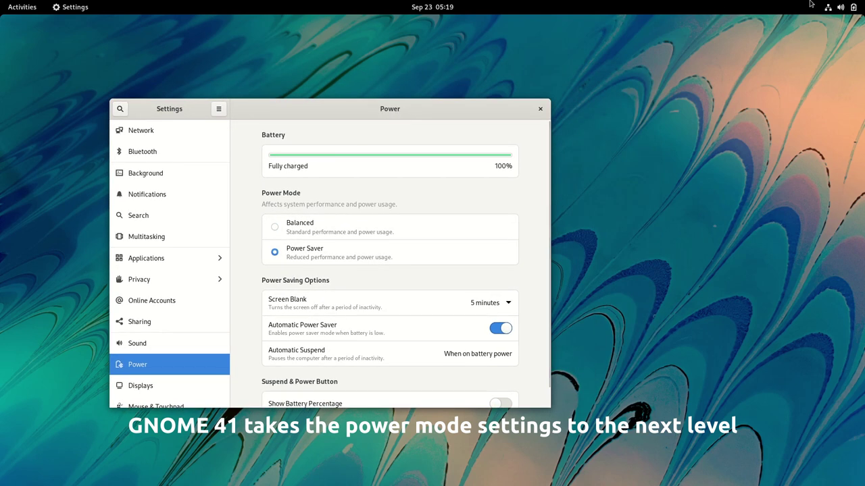
From the system menu, switch the power mode to Balanced, then back to Power Saver
click(841, 7)
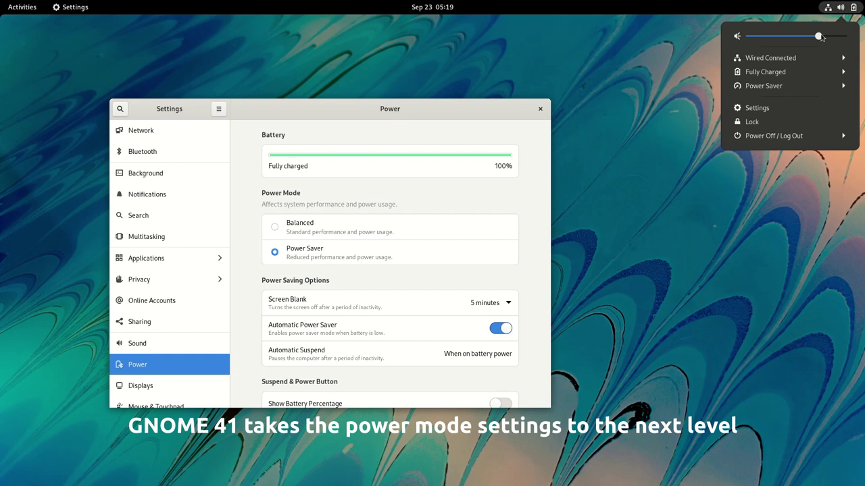
click(781, 86)
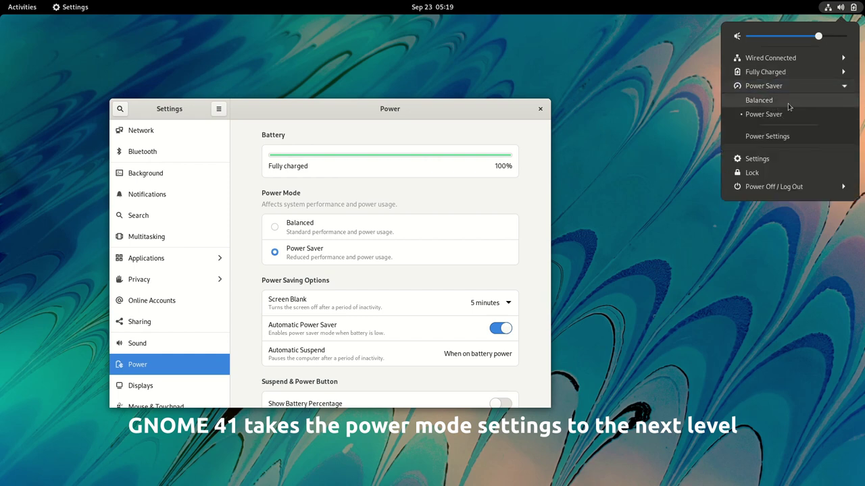
click(788, 101)
click(850, 8)
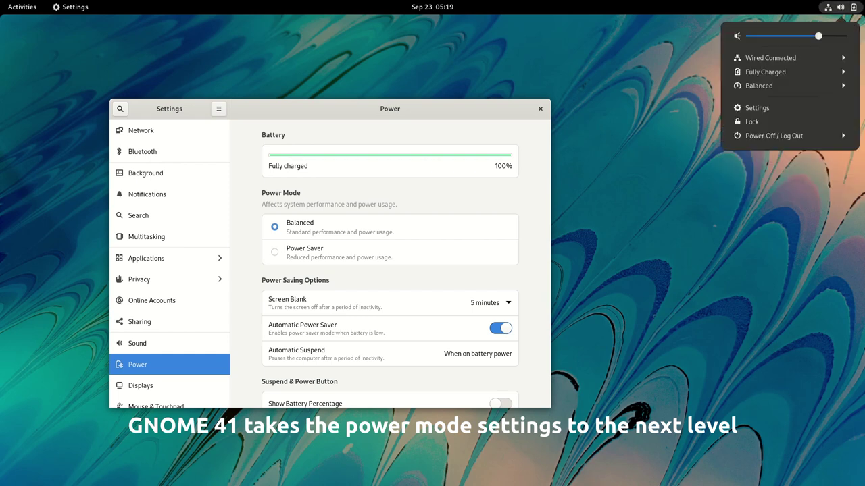
click(789, 88)
click(768, 115)
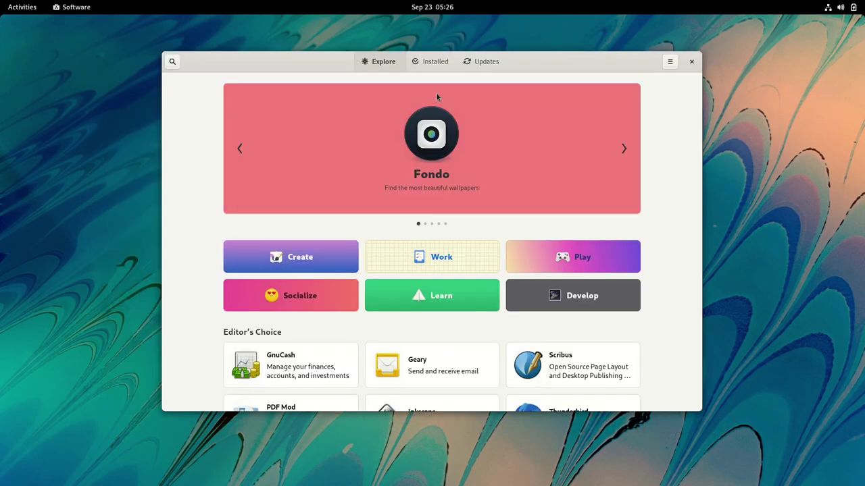
Maximize GNOME Software, scroll the Explore page, and open the Socialize category
double_click(558, 71)
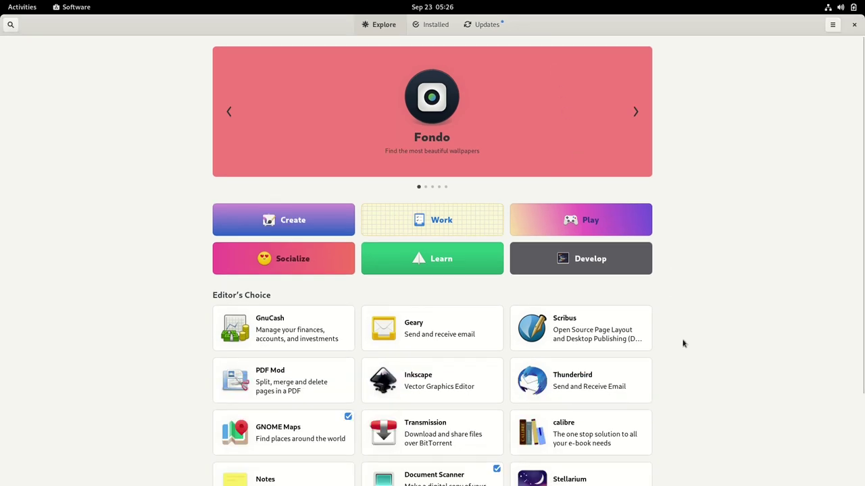
scroll(683, 343, down, 3)
scroll(682, 344, down, 1)
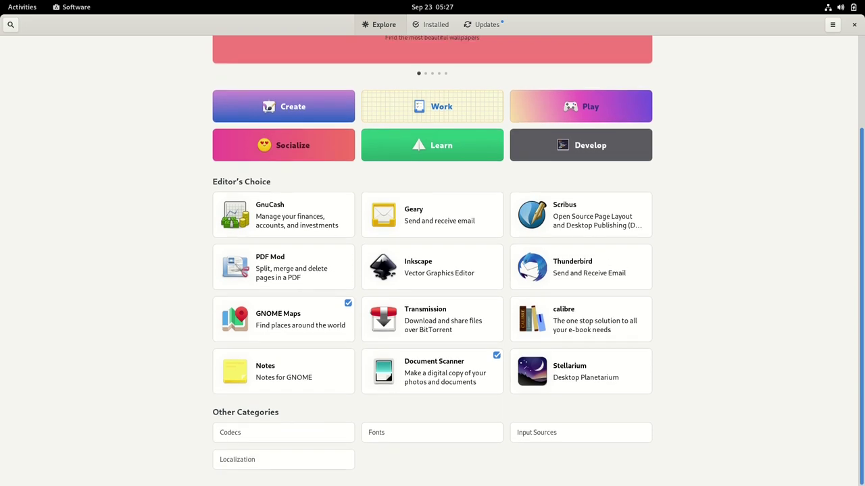
scroll(860, 187, up, 4)
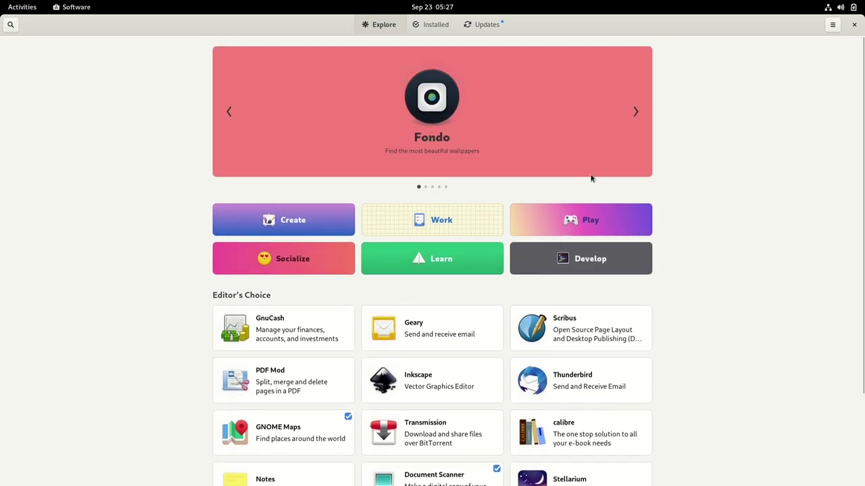
click(312, 272)
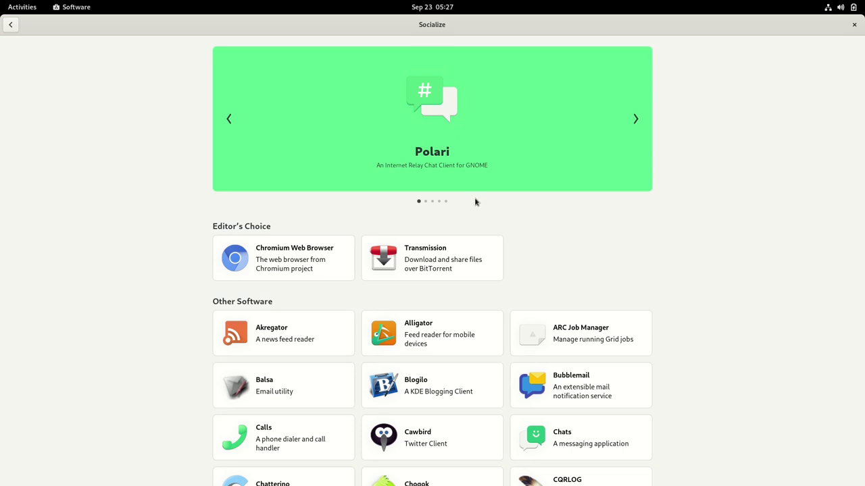
Scroll the Socialize app list and look through the GNOME Web details page
scroll(830, 168, down, 7)
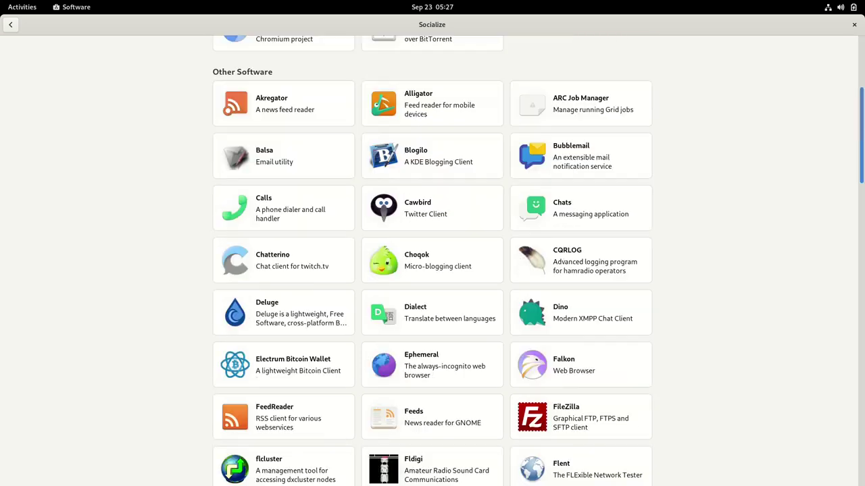
scroll(432, 261, down, 6)
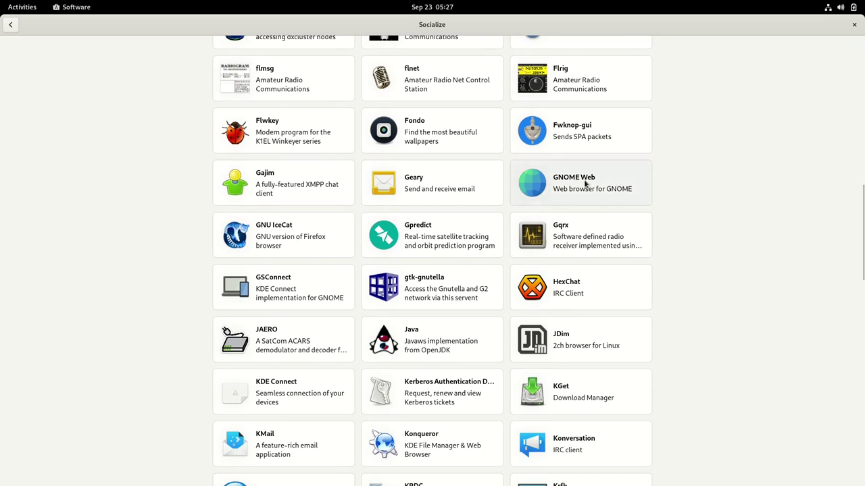
click(585, 184)
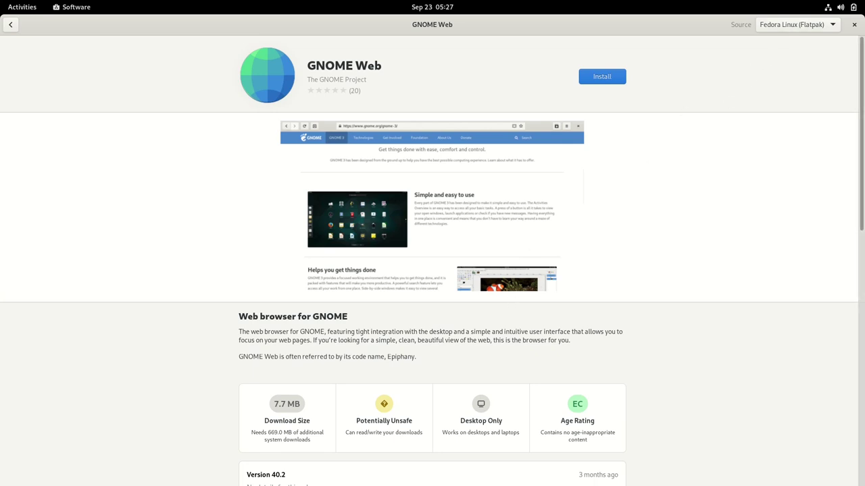
scroll(509, 302, down, 5)
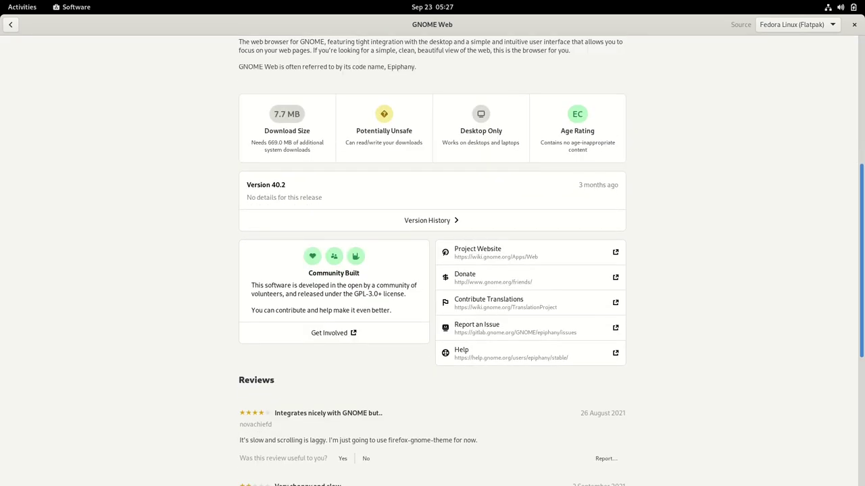
scroll(432, 271, up, 5)
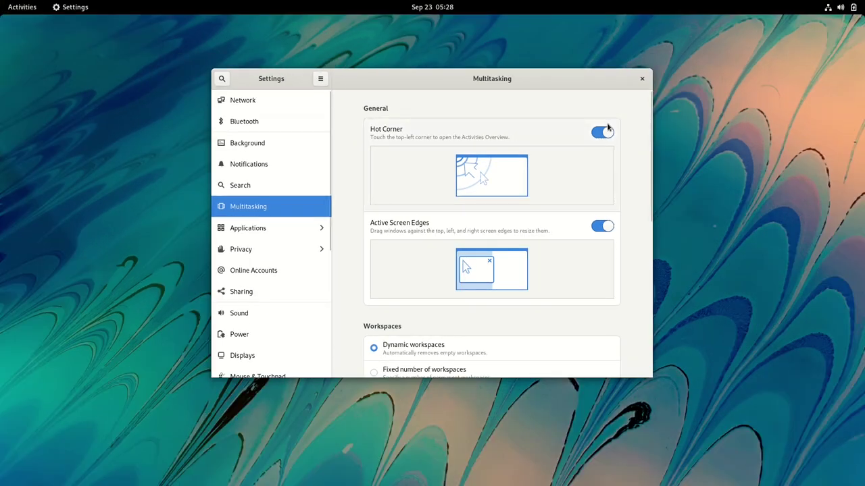
Tile Settings to the left half, restore it, and scroll the Multitasking options
drag(482, 79, 2, 176)
key(super+Down)
drag(704, 184, 709, 324)
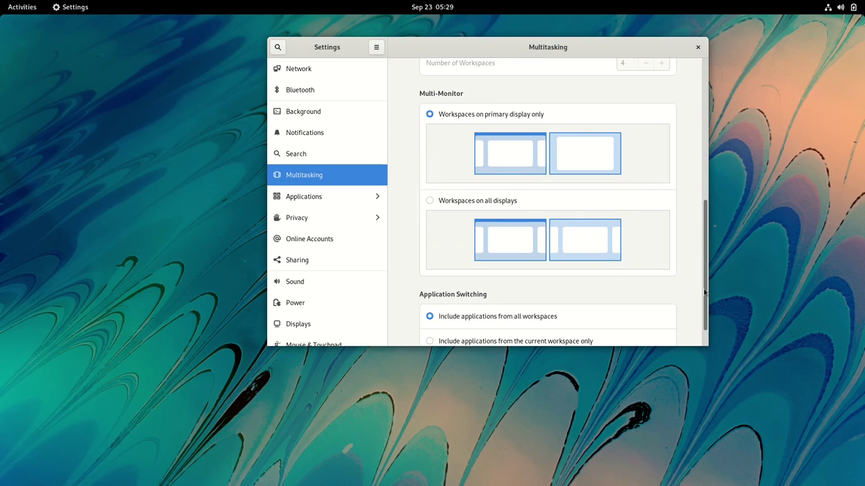
drag(704, 292, 709, 327)
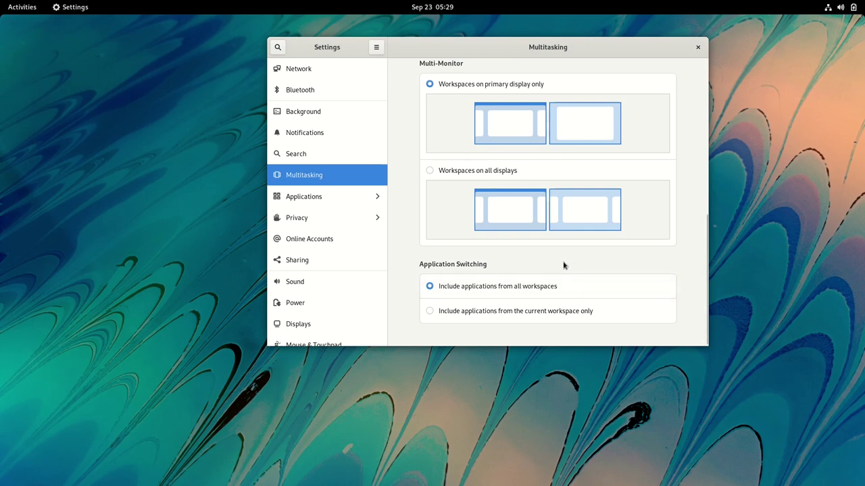
Close Settings, launch Connections by searching 'connect', skip the tour, and start a new connection
key(ctrl+q)
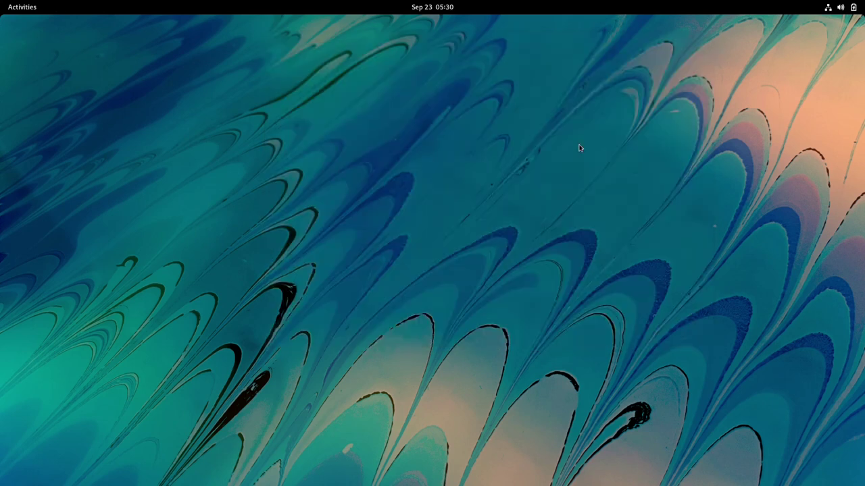
key(super)
text(connect)
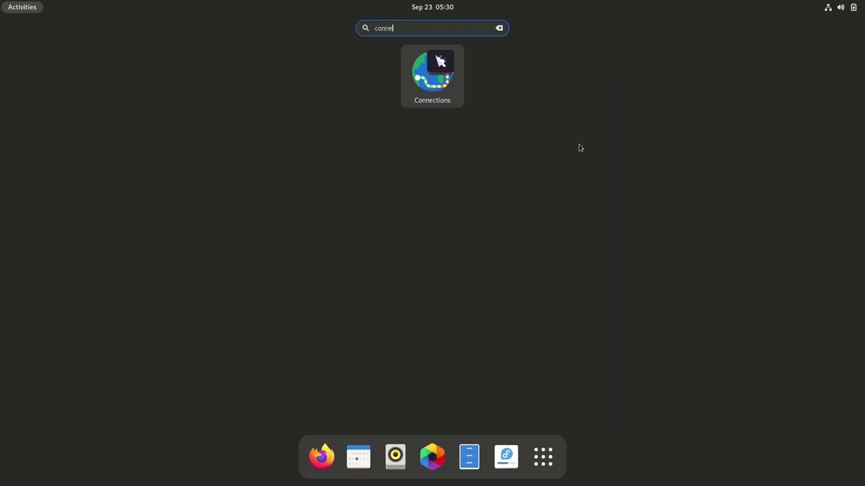
key(Return)
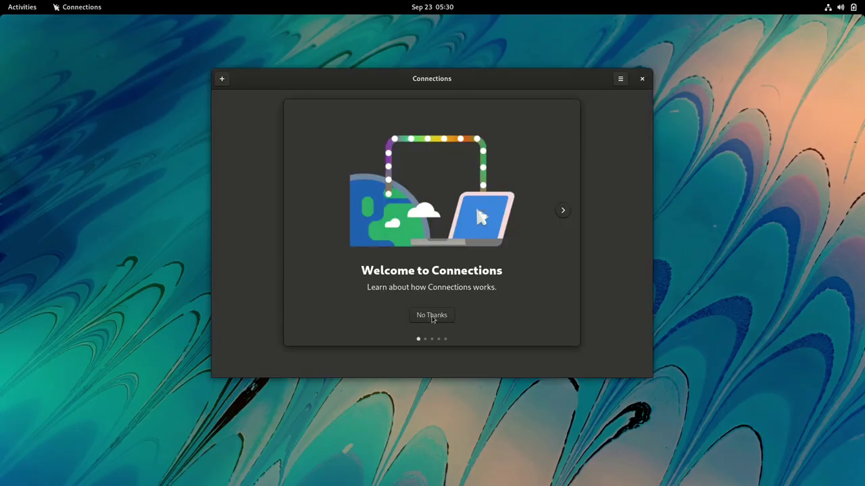
click(432, 317)
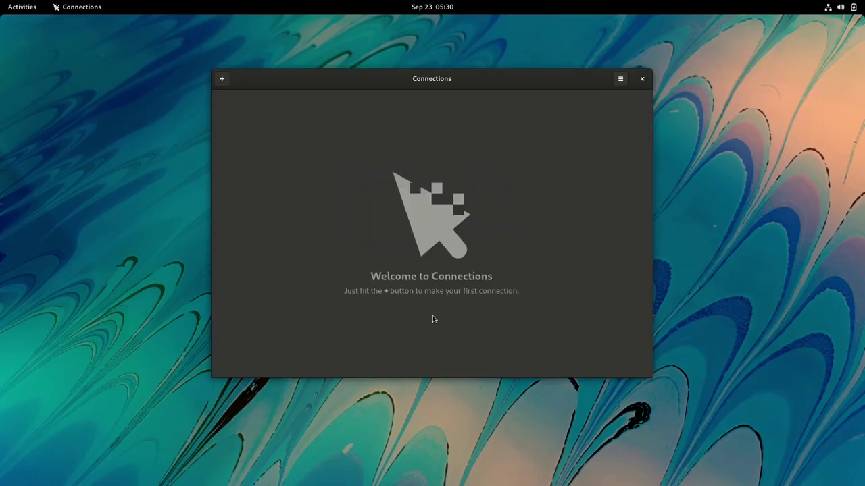
click(222, 79)
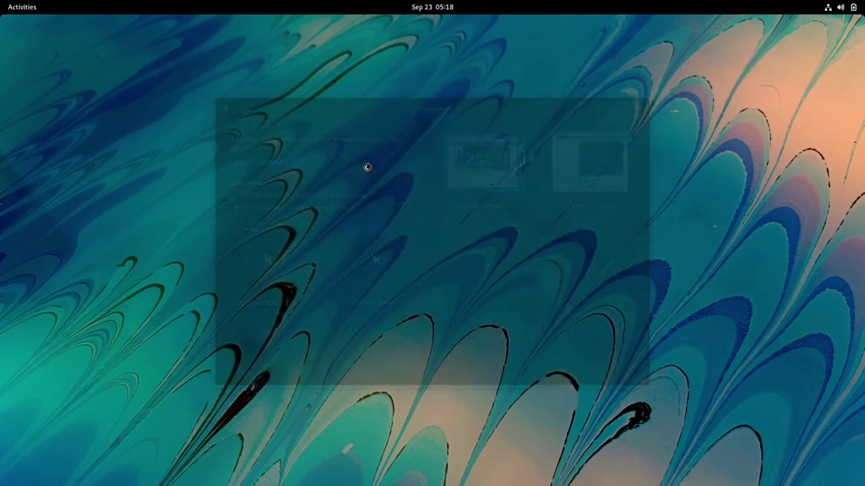
Search 'mobile' in the overview and open the Mobile Network settings panel
key(super)
text(mobile)
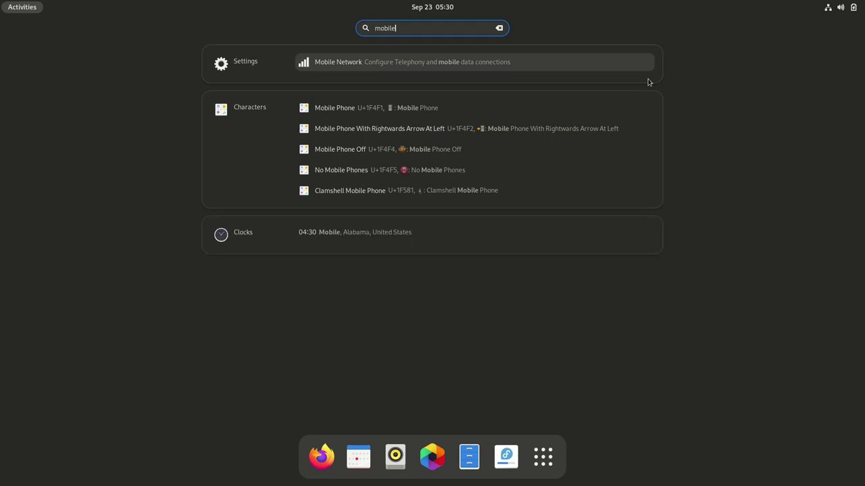
key(Return)
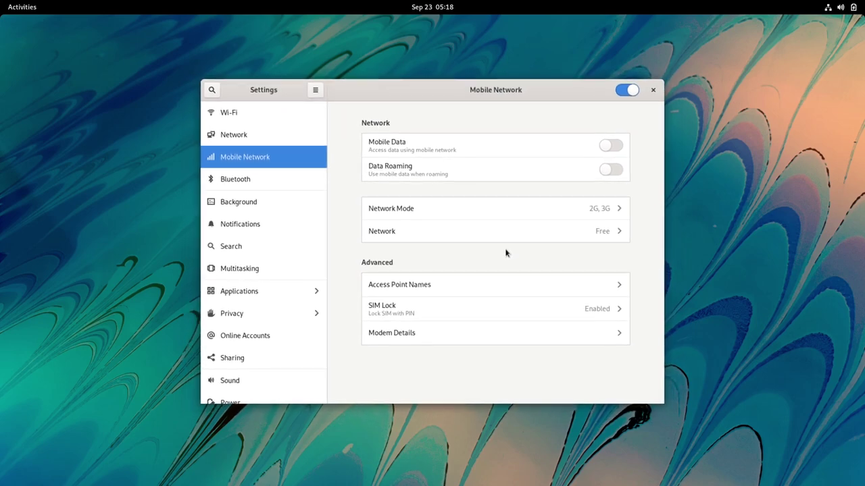
Close the Settings window with Ctrl+Q
key(ctrl+q)
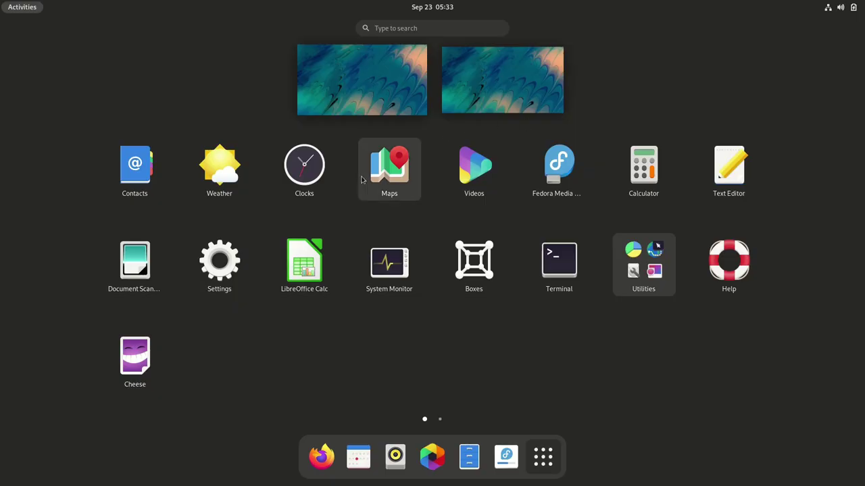
Drop Clocks onto Maps in the app grid to create the Accessories folder
drag(384, 177, 308, 190)
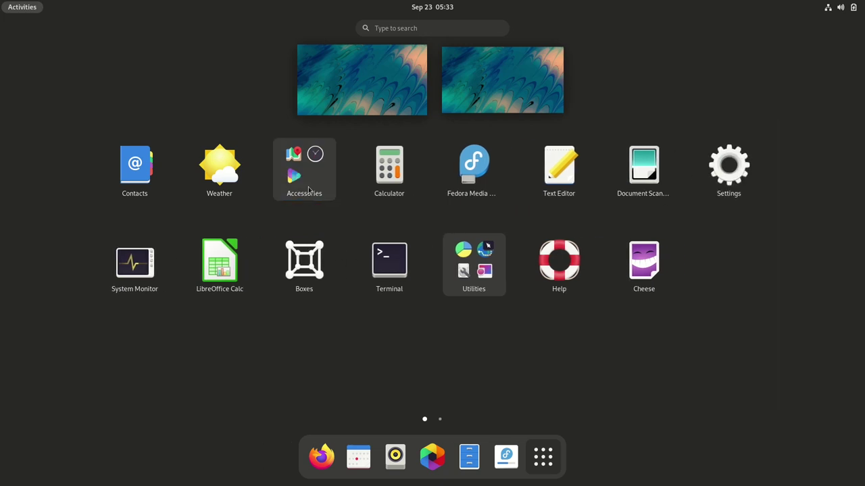